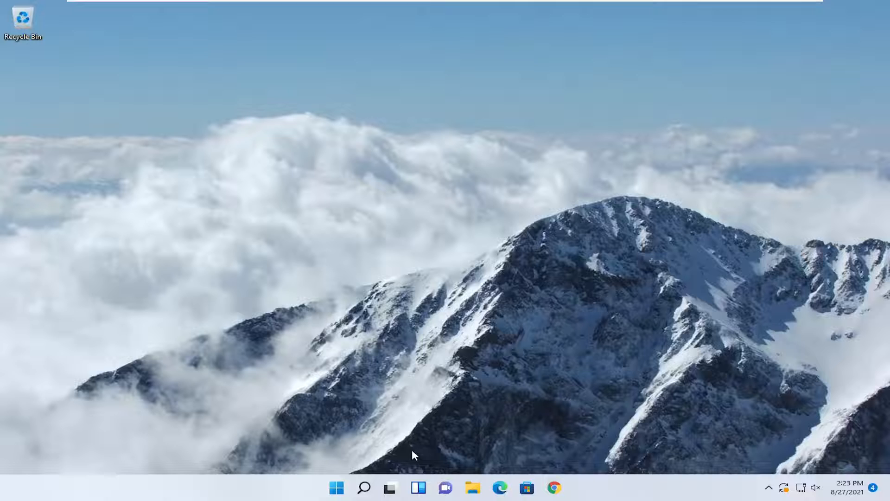
Find Settings through taskbar search and launch it from the best match
{"action": "left_click", "coordinate": [364, 487]}
{"action": "type", "text": "se"}
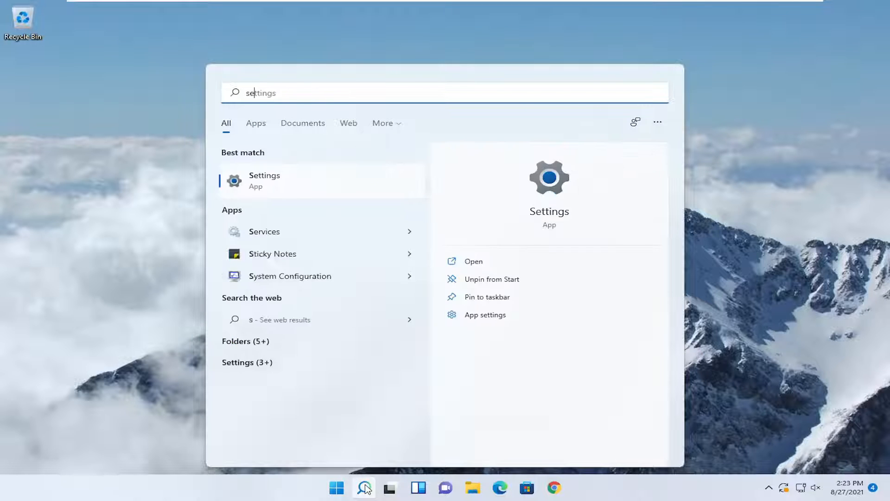
{"action": "type", "text": "ttings"}
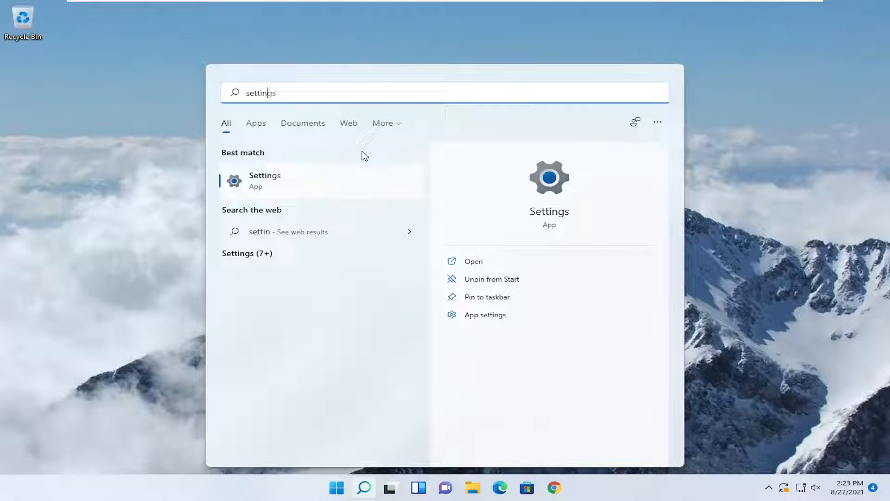
{"action": "left_click", "coordinate": [274, 180]}
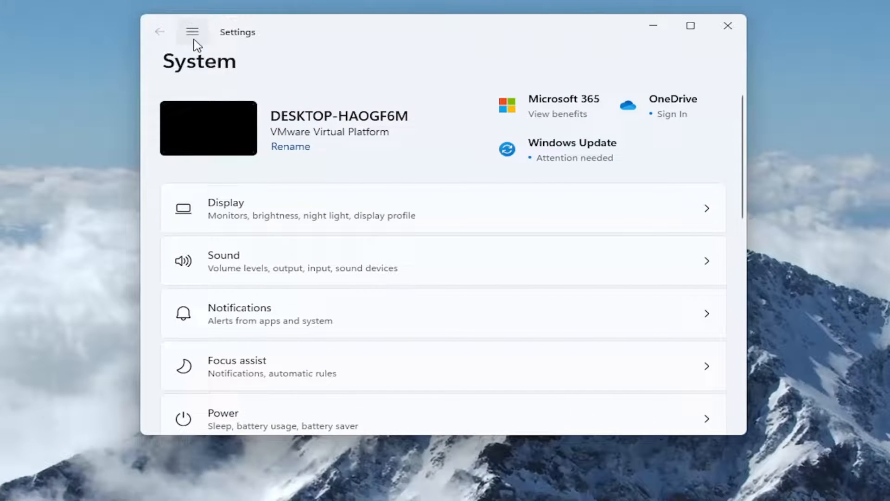
Under Personalization > Taskbar corner icons, switch the Touch keyboard icon On
{"action": "left_click", "coordinate": [196, 33]}
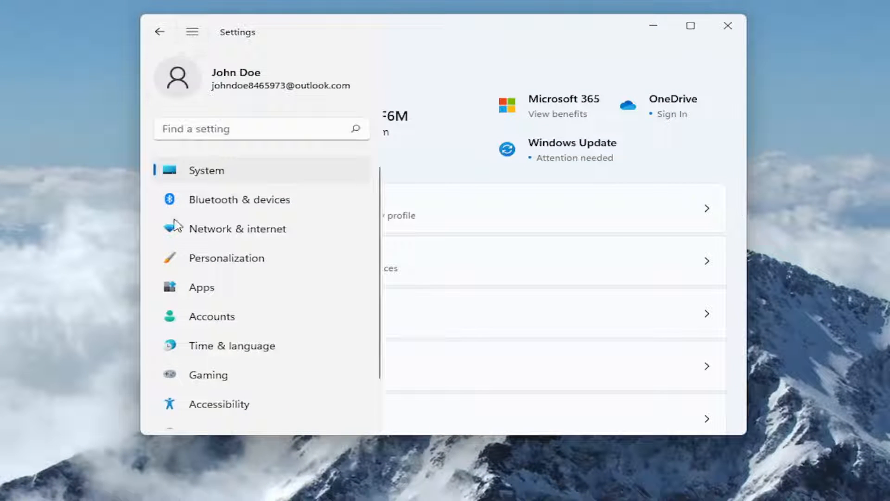
{"action": "left_click", "coordinate": [229, 262]}
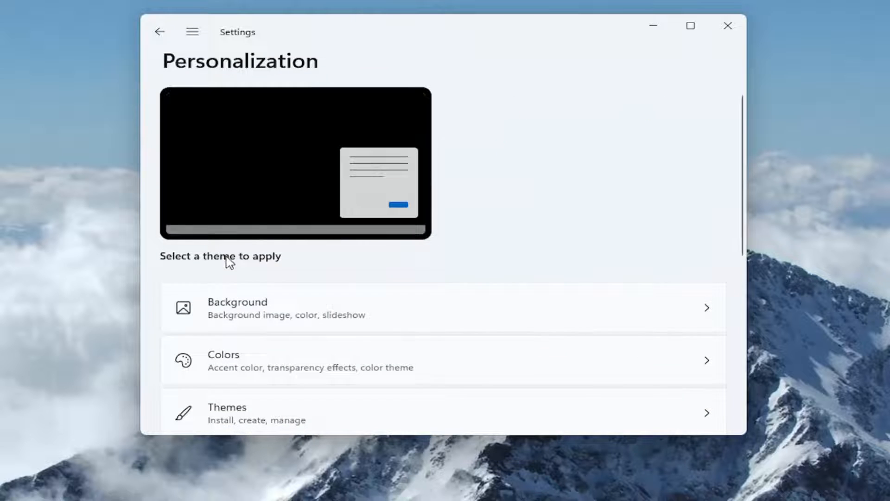
{"action": "scroll", "coordinate": [379, 229], "scroll_direction": "down", "scroll_amount": 3}
{"action": "scroll", "coordinate": [380, 228], "scroll_direction": "down", "scroll_amount": 2}
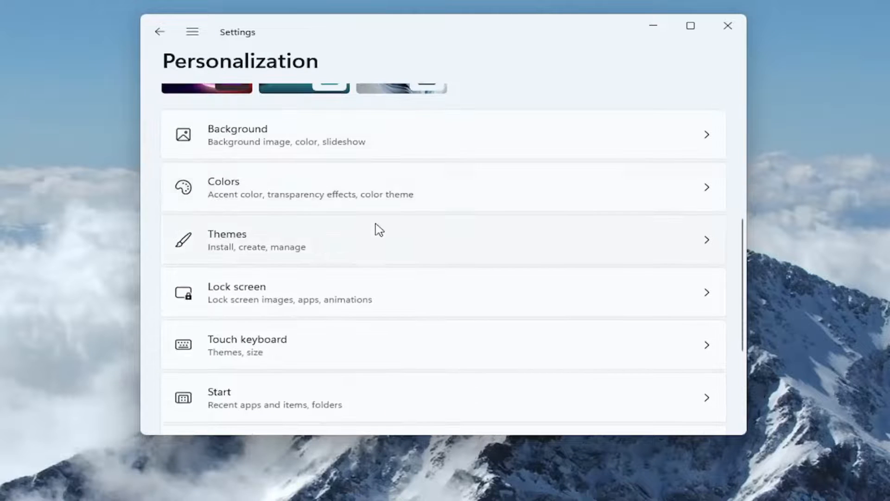
{"action": "scroll", "coordinate": [380, 229], "scroll_direction": "down", "scroll_amount": 3}
{"action": "scroll", "coordinate": [379, 228], "scroll_direction": "down", "scroll_amount": 1}
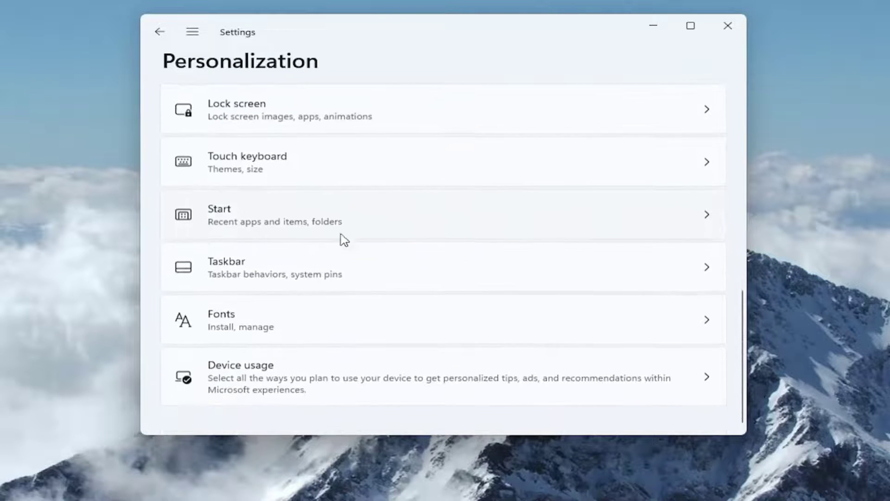
{"action": "left_click", "coordinate": [256, 272]}
{"action": "scroll", "coordinate": [407, 254], "scroll_direction": "down", "scroll_amount": 3}
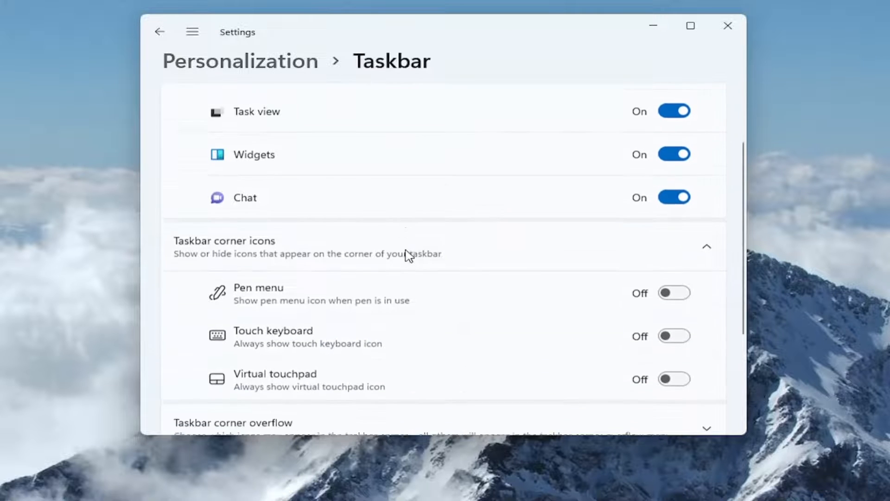
{"action": "left_click", "coordinate": [674, 321]}
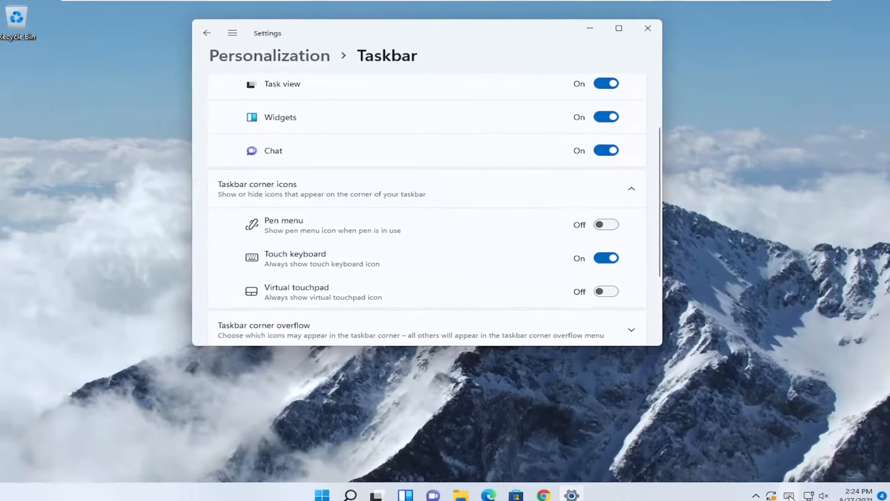
Show the on-screen touch keyboard from its taskbar icon, then dismiss it
{"action": "left_click", "coordinate": [782, 489]}
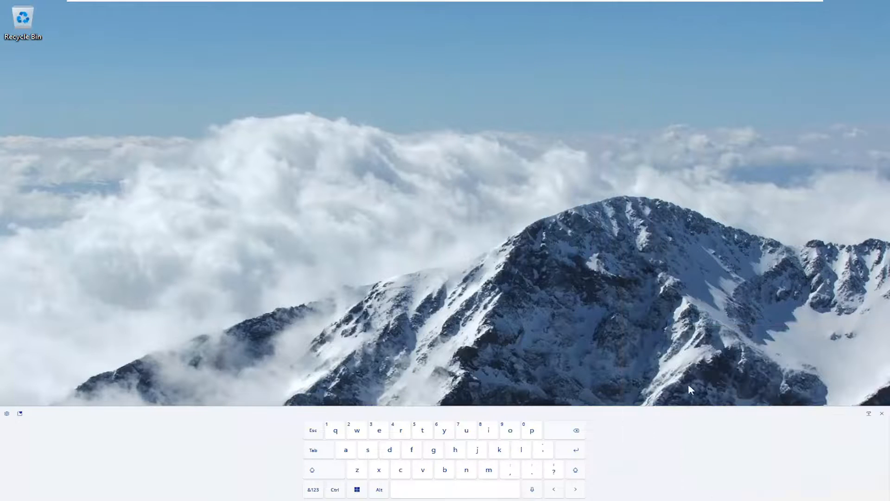
{"action": "left_click", "coordinate": [881, 416]}
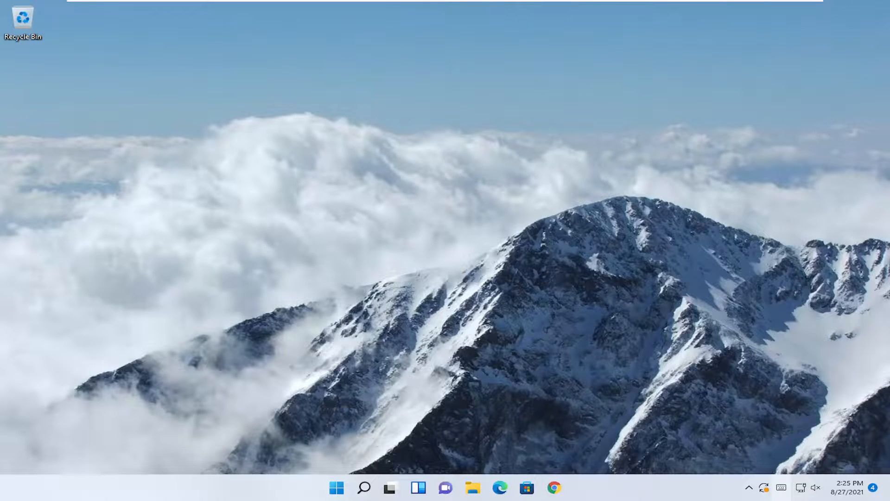